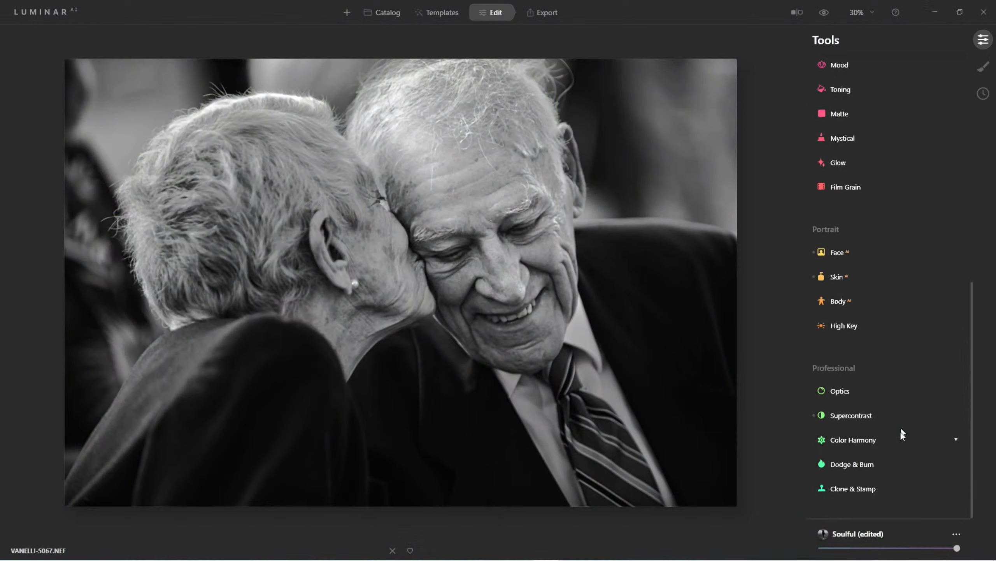
Raise Supercontrast Shadows Contrast to 16 and Shadows Balance to 31, then compare against the original
left_click(851, 417)
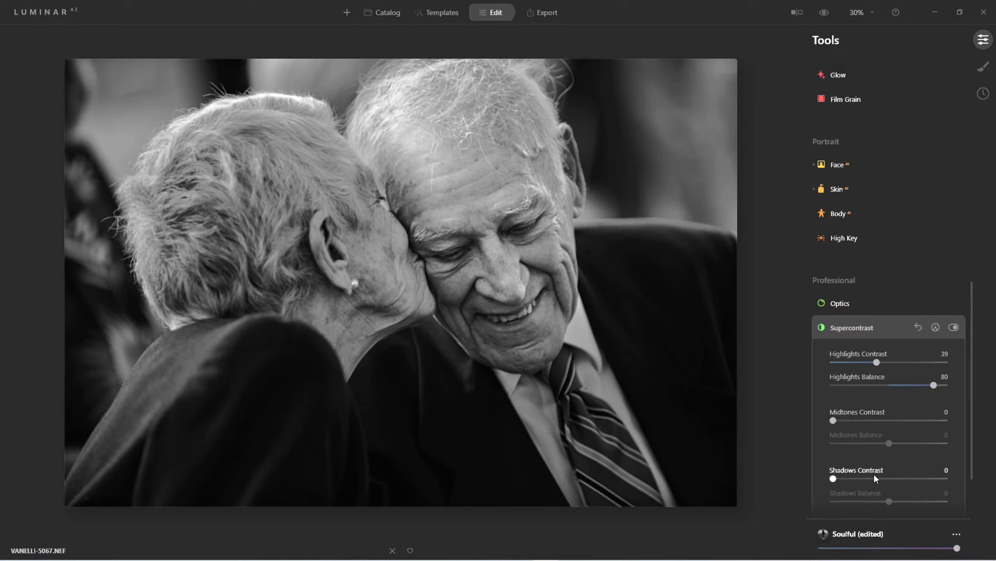
left_click_drag(834, 478, 911, 515)
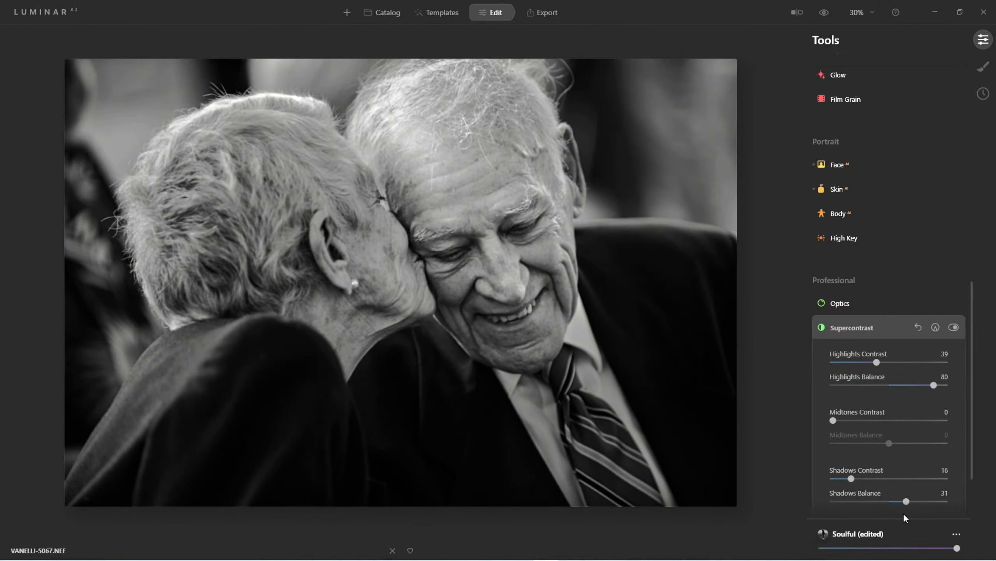
left_click(857, 327)
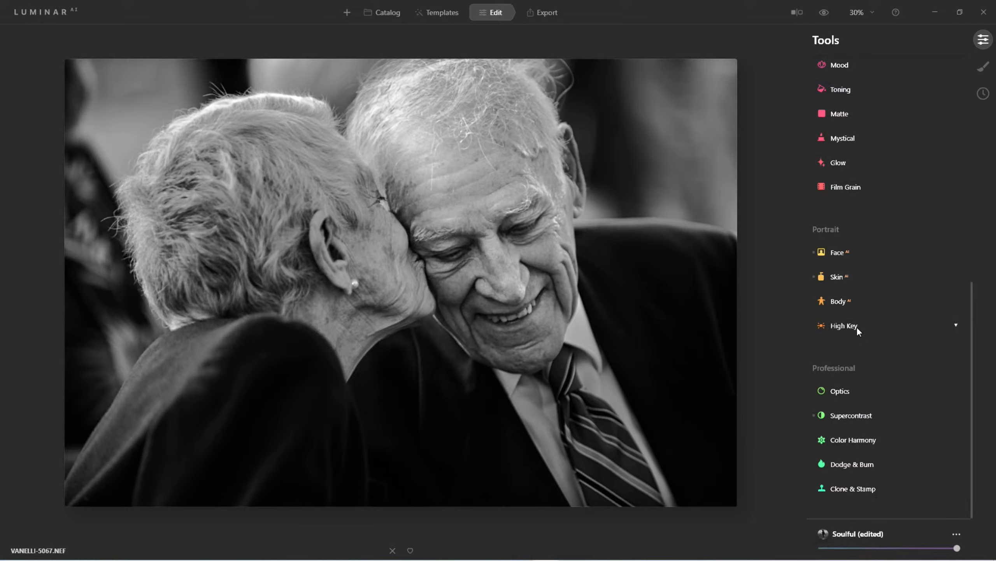
left_click(825, 12)
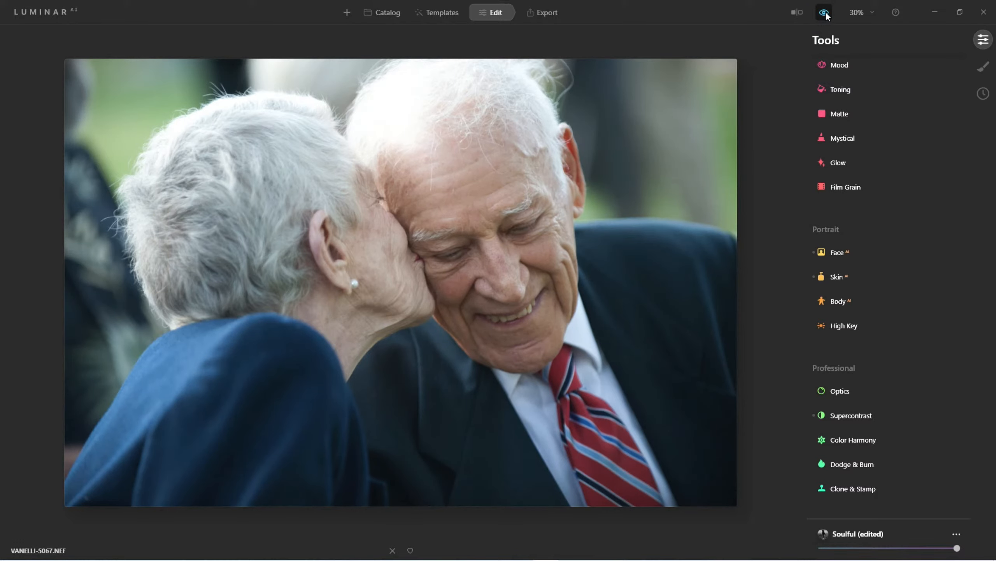
left_click(825, 13)
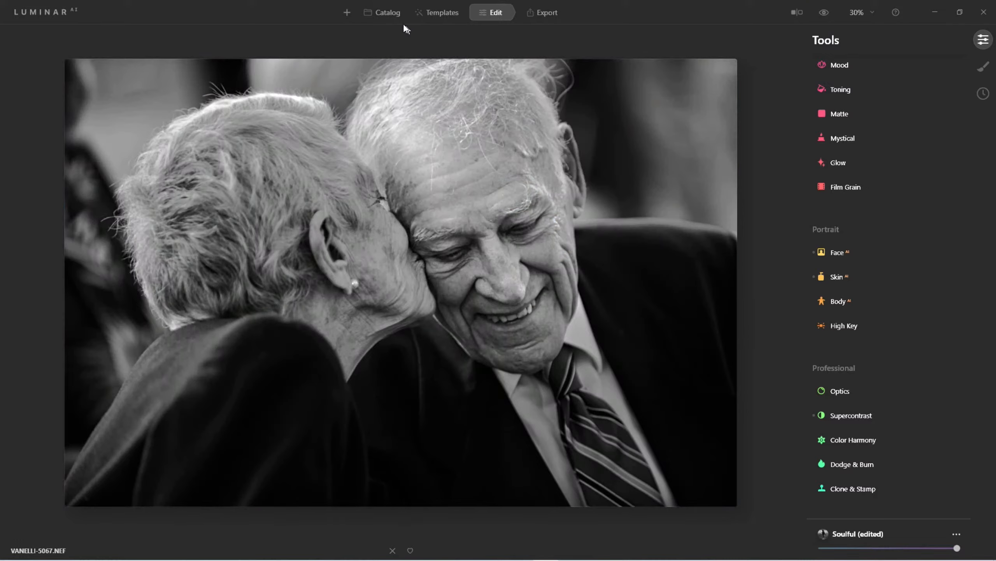
Open the long-exposure river photo from the Black and White album, after briefly viewing the bird photo
left_click(385, 13)
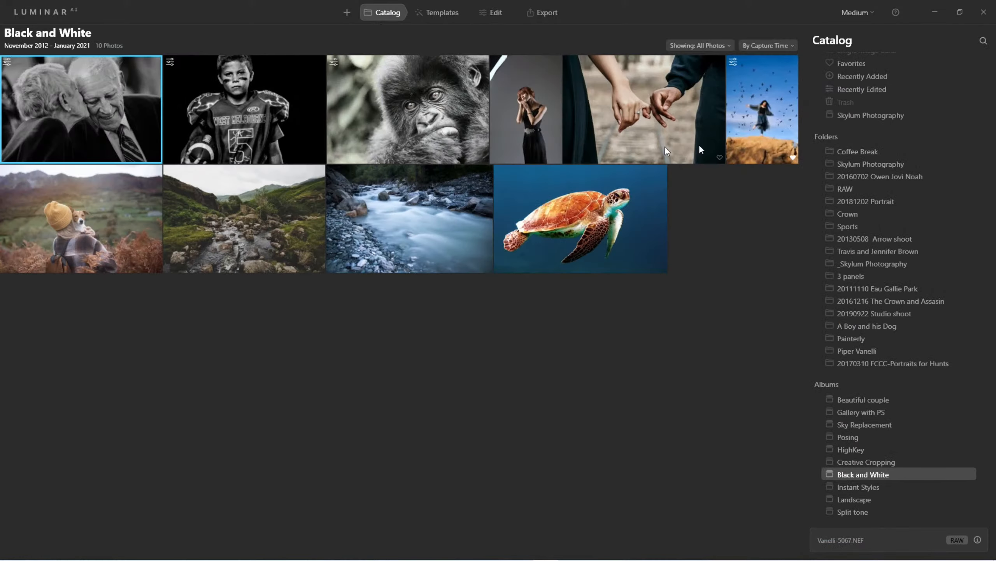
double_click(761, 95)
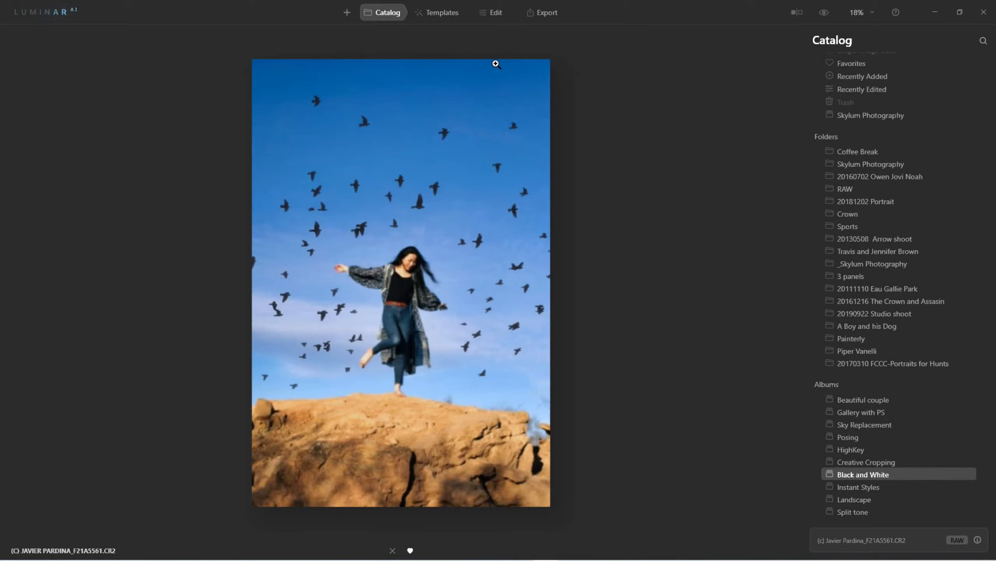
left_click(385, 15)
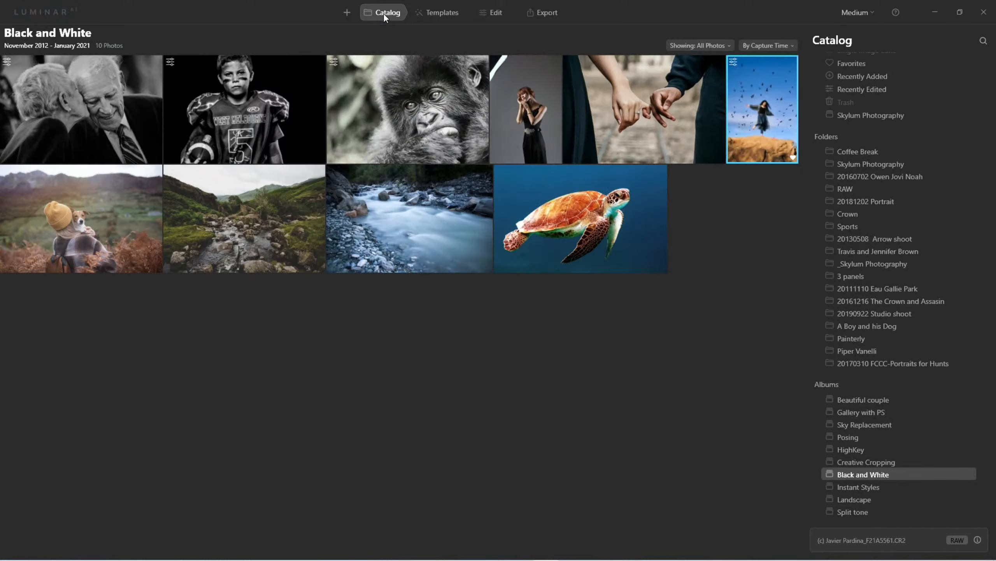
double_click(427, 218)
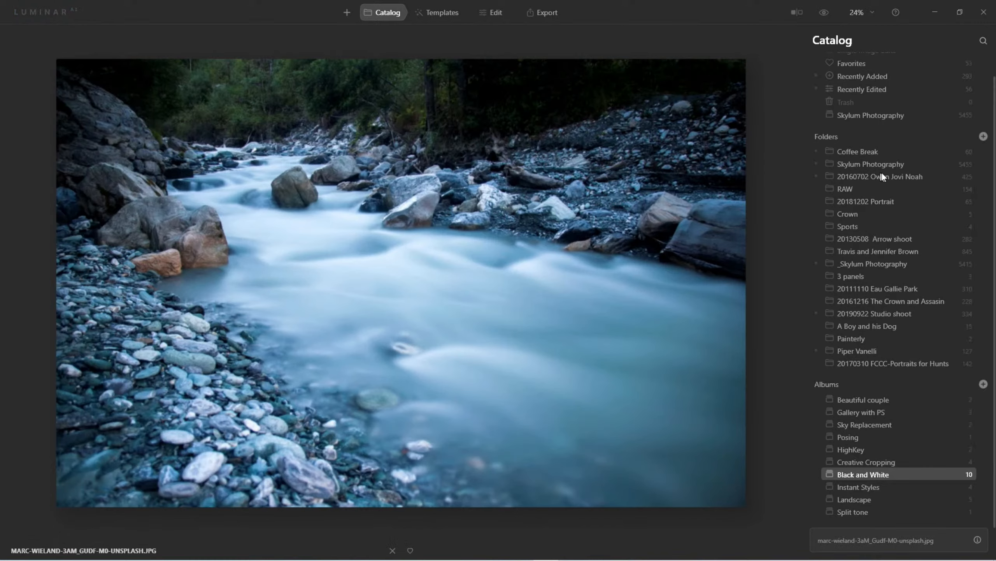
Try the Newt Noir (Nature) and Noir Objects (Objects) template looks on the river photo
left_click(444, 15)
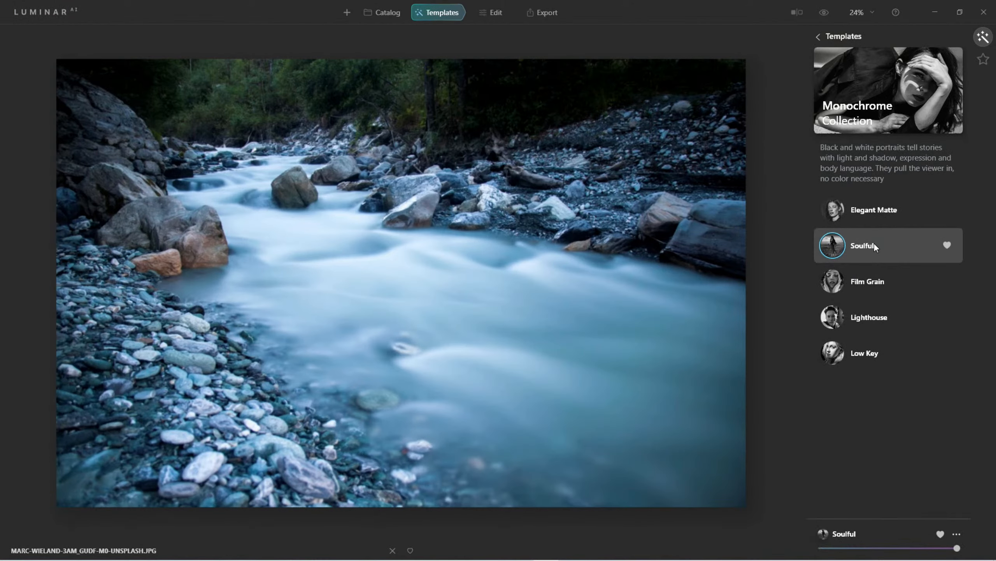
left_click(816, 37)
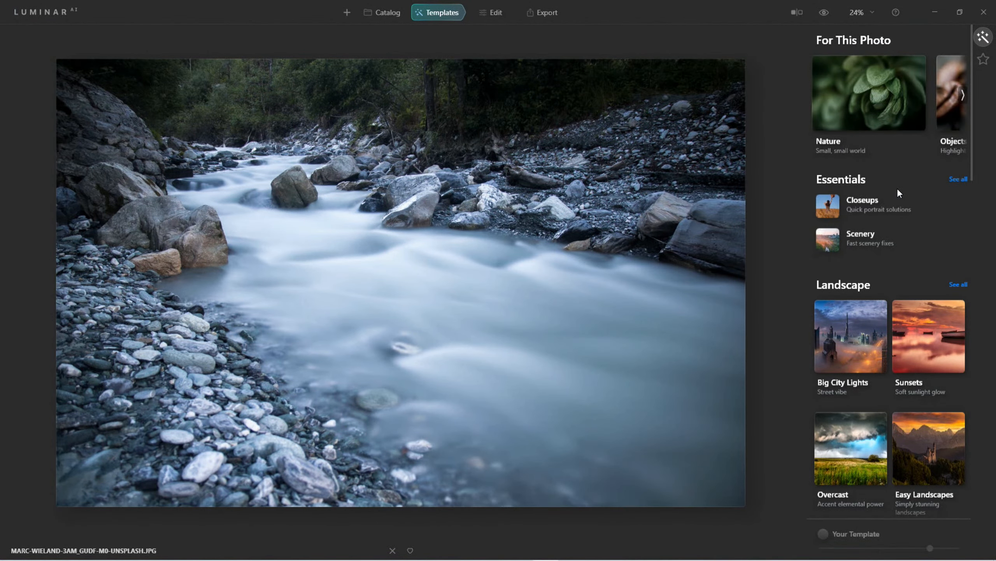
left_click(895, 120)
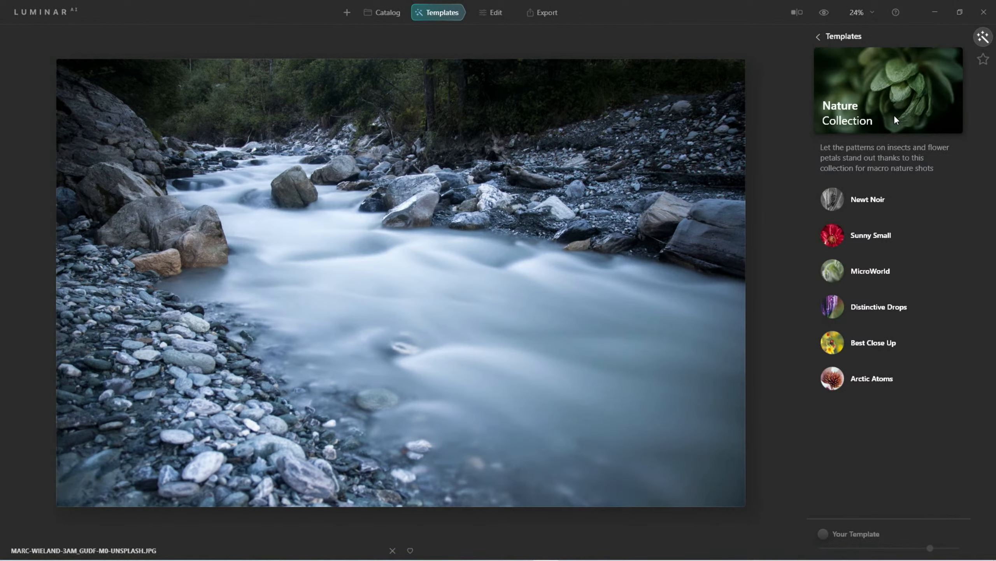
left_click(835, 204)
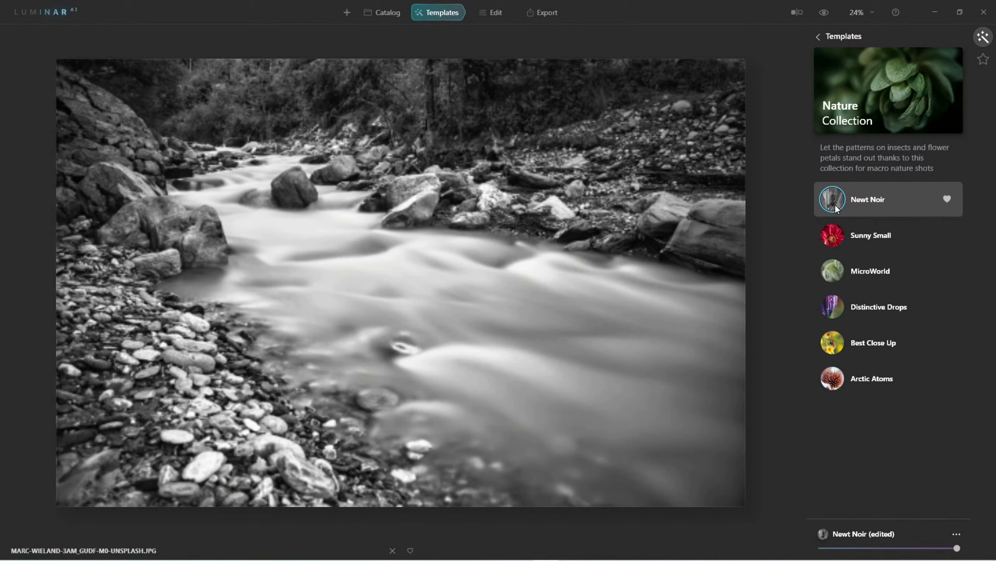
left_click(871, 102)
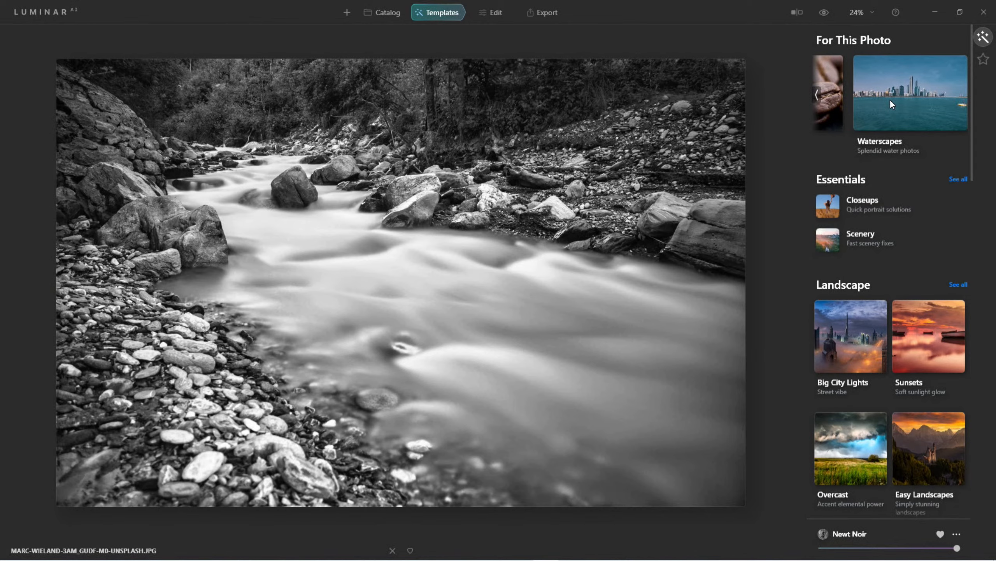
scroll(891, 100, "up", 1)
left_click(891, 100)
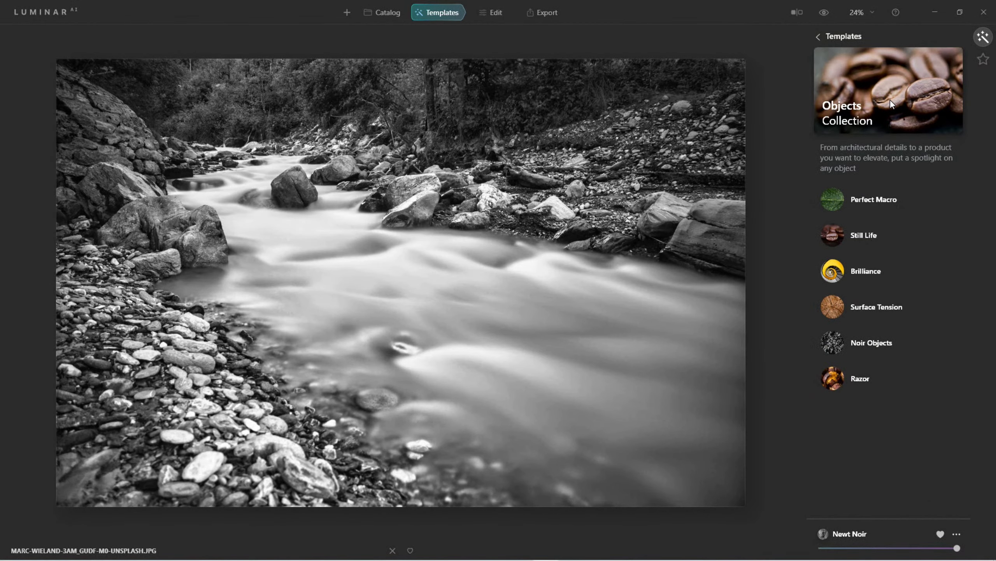
left_click(833, 347)
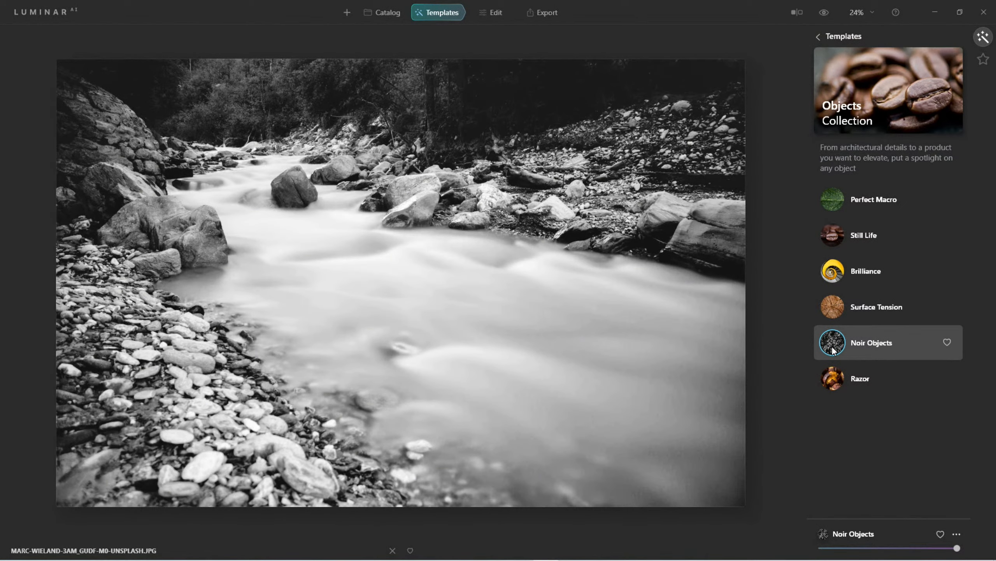
Apply the Dark & Rich template from the Waterscapes collection
left_click(817, 36)
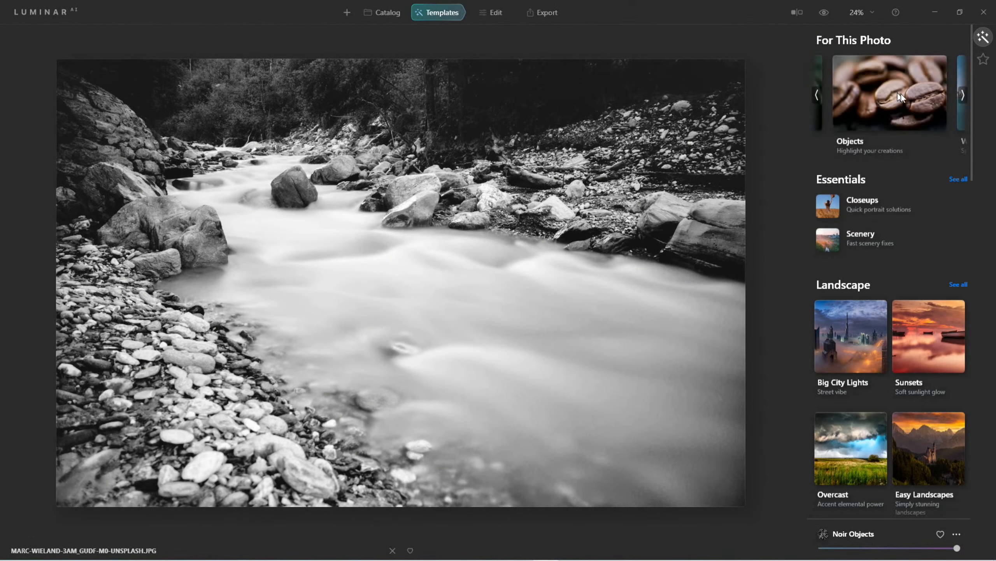
scroll(902, 93, "down", 2)
left_click(902, 93)
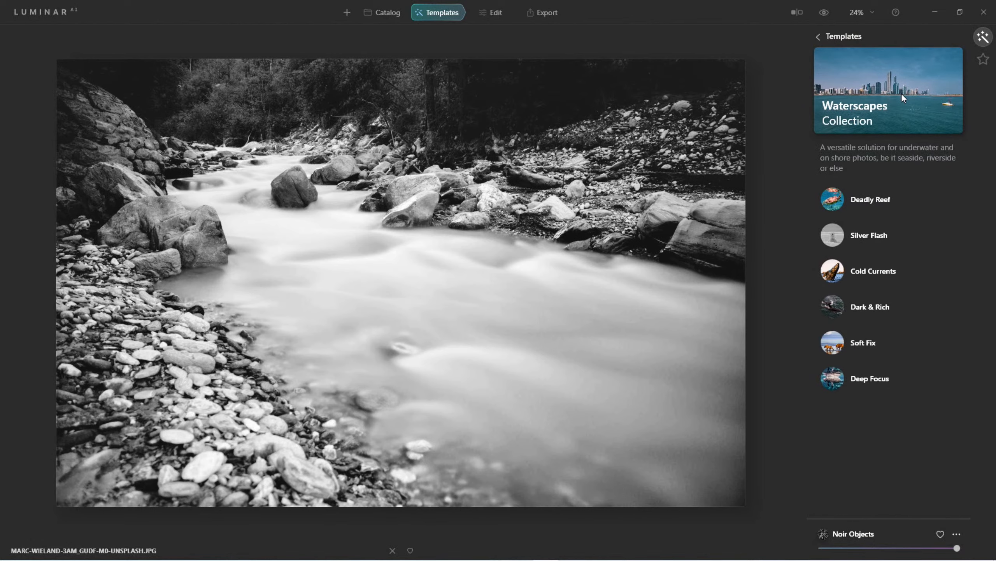
left_click(842, 306)
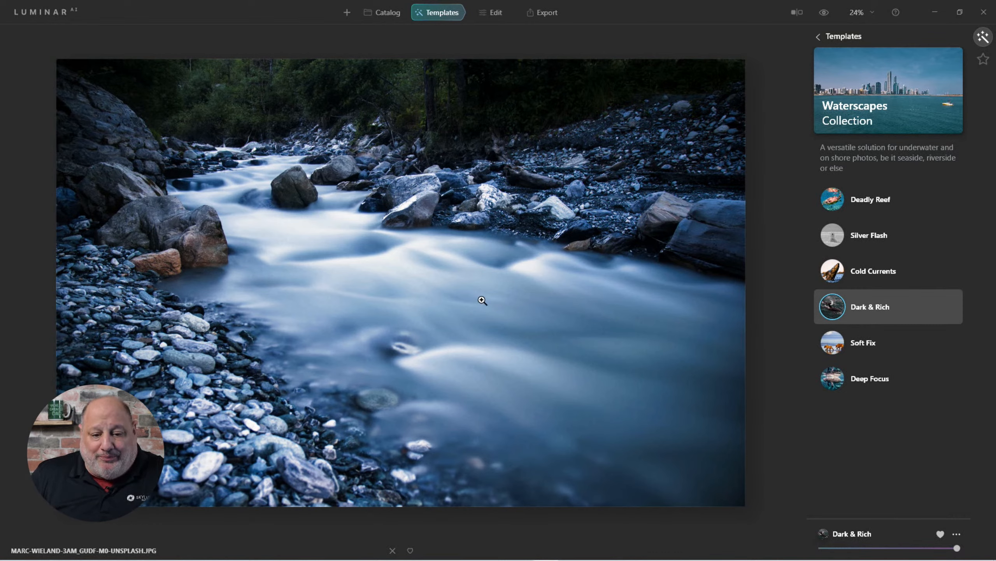
Use Convert to B&W in the Black & White tool to make the river photo monochrome
left_click(500, 14)
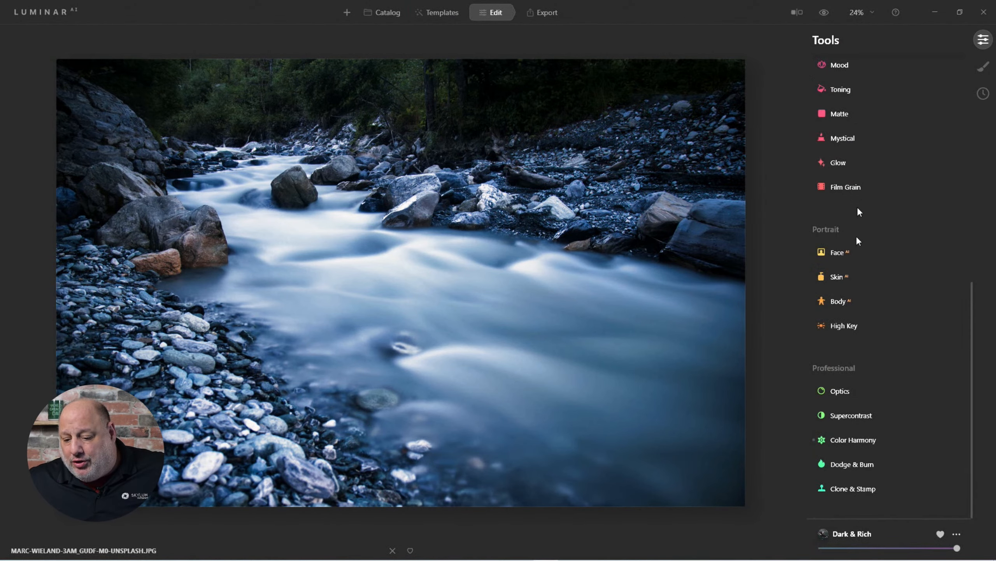
scroll(851, 324, "up", 10)
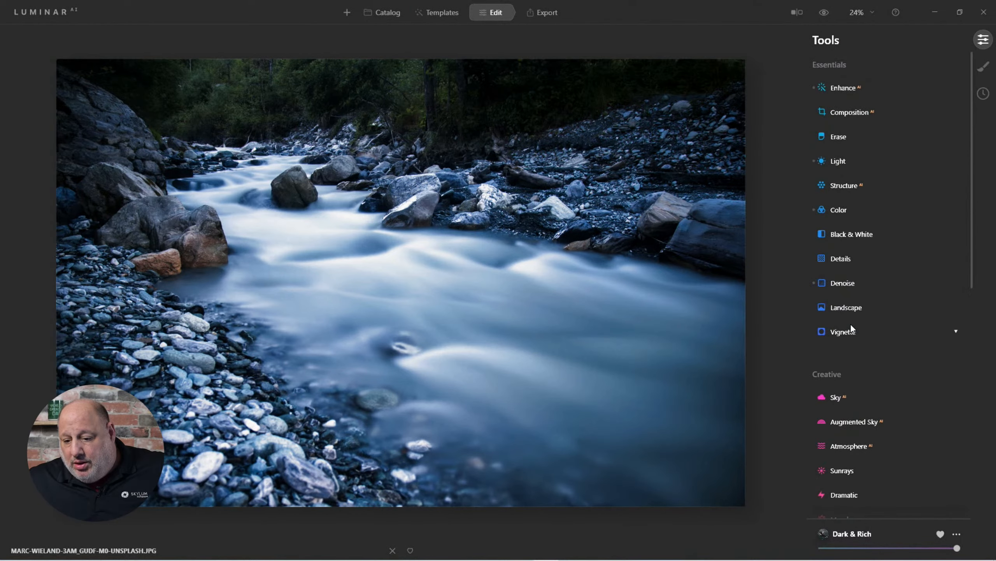
left_click(849, 232)
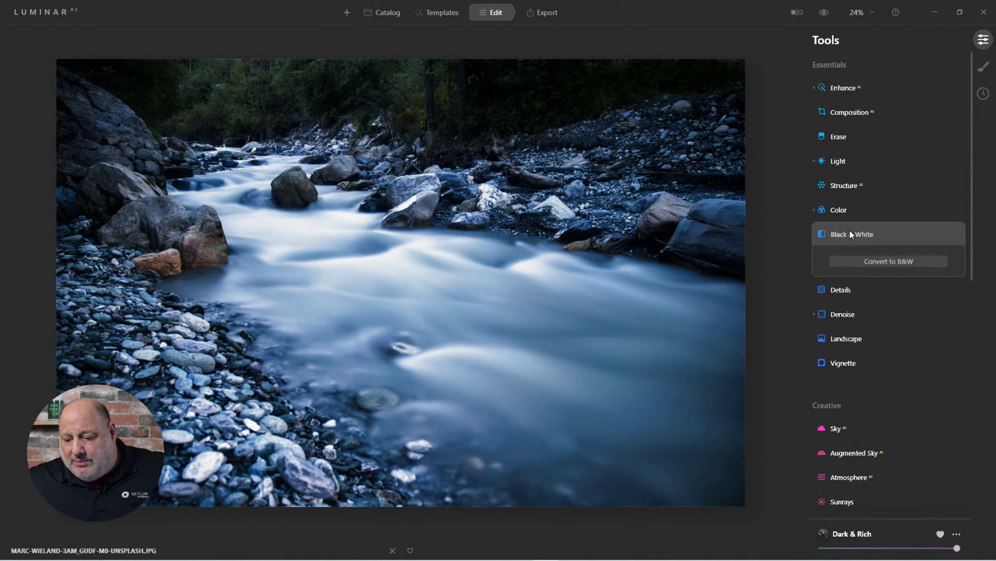
left_click(891, 262)
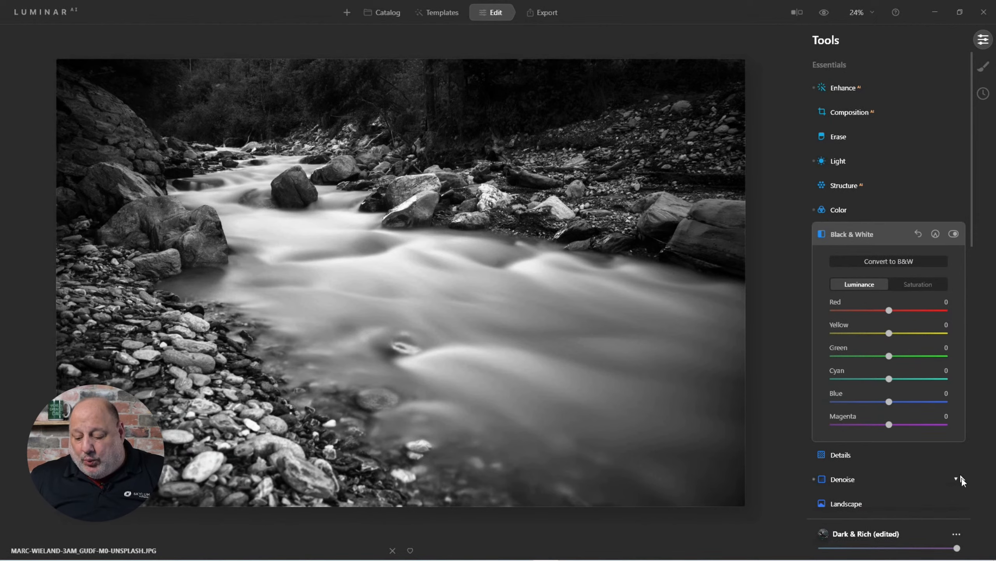
left_click(957, 534)
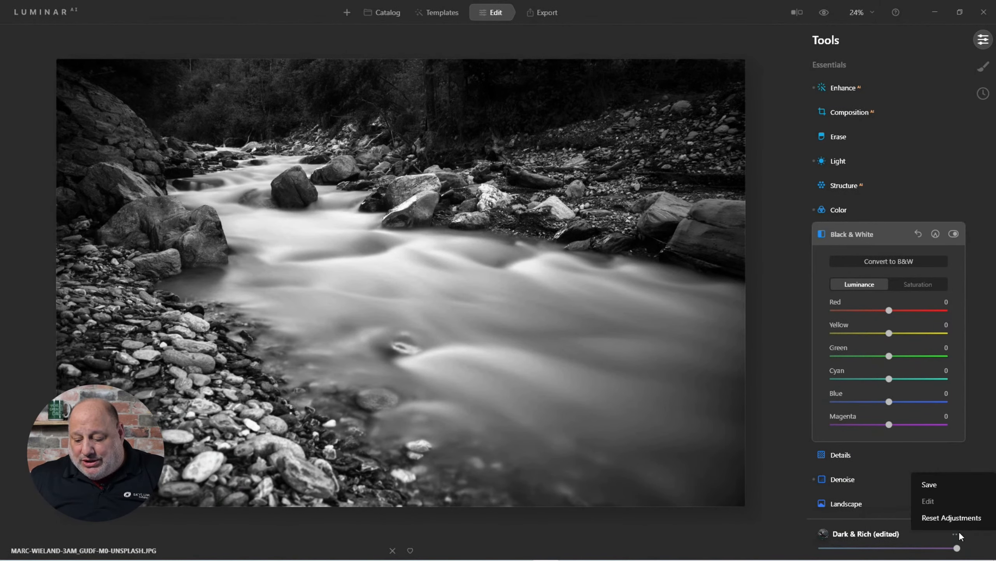
Save the look as a new template and find it under My Collection > My Templates
left_click(942, 482)
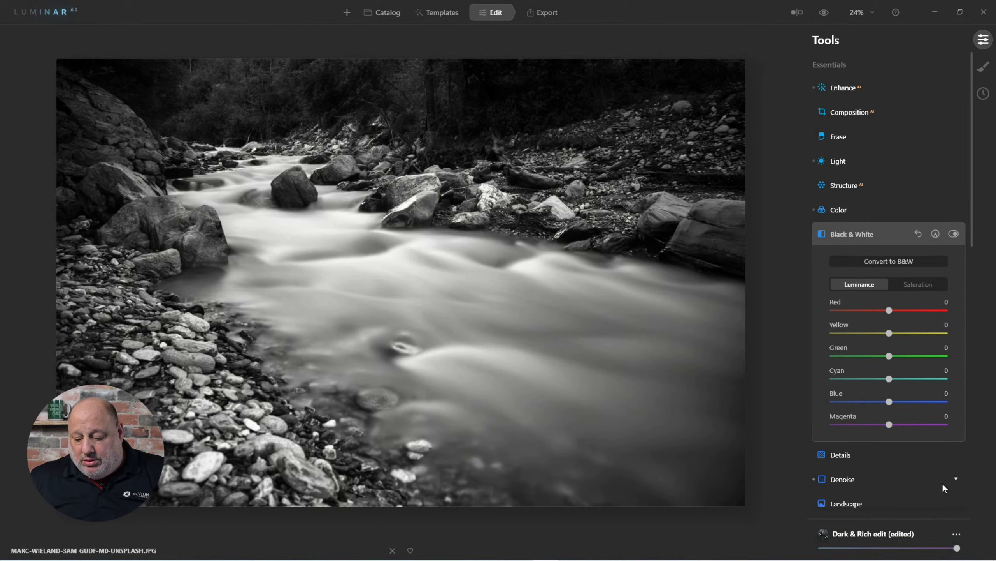
left_click(446, 20)
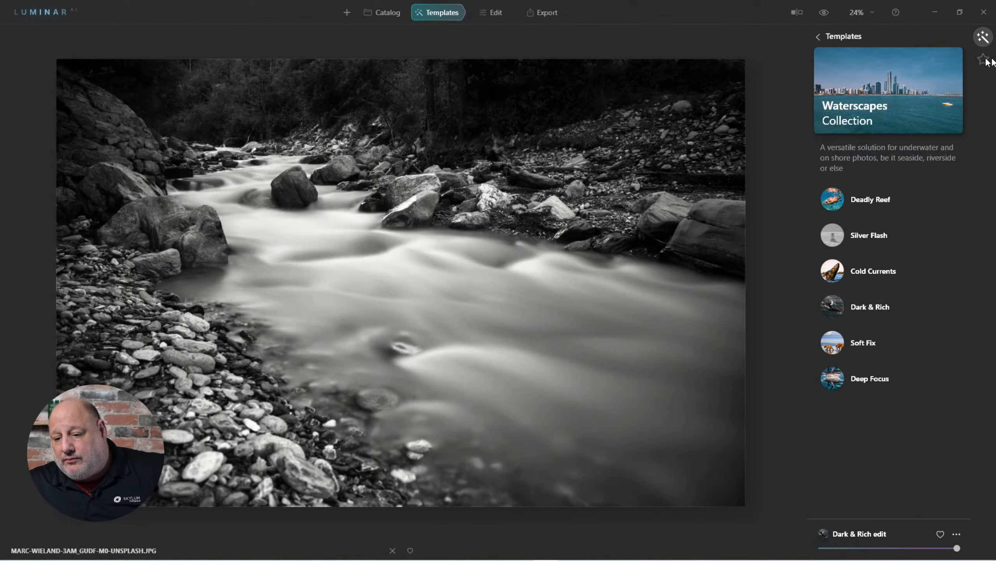
left_click(819, 37)
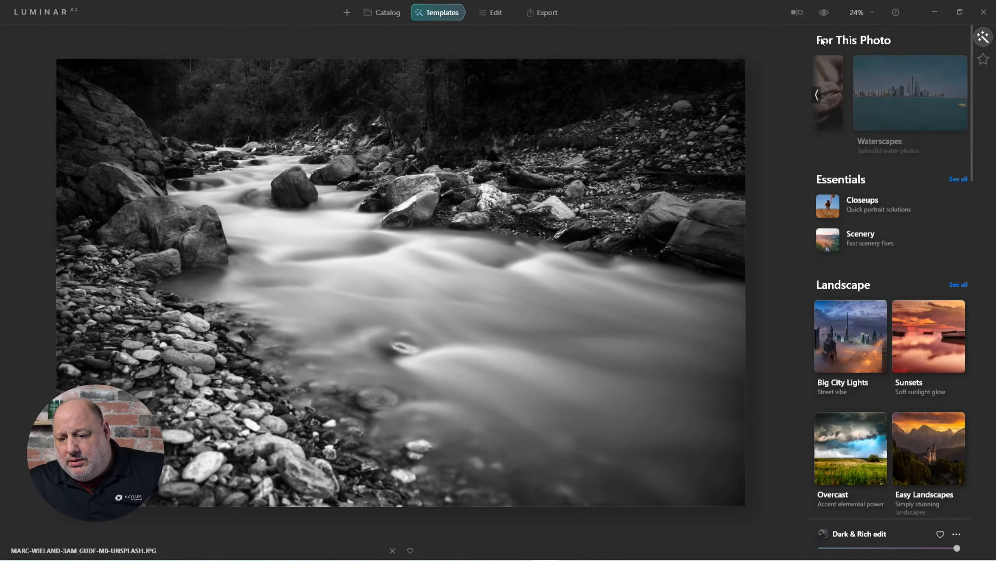
left_click(983, 58)
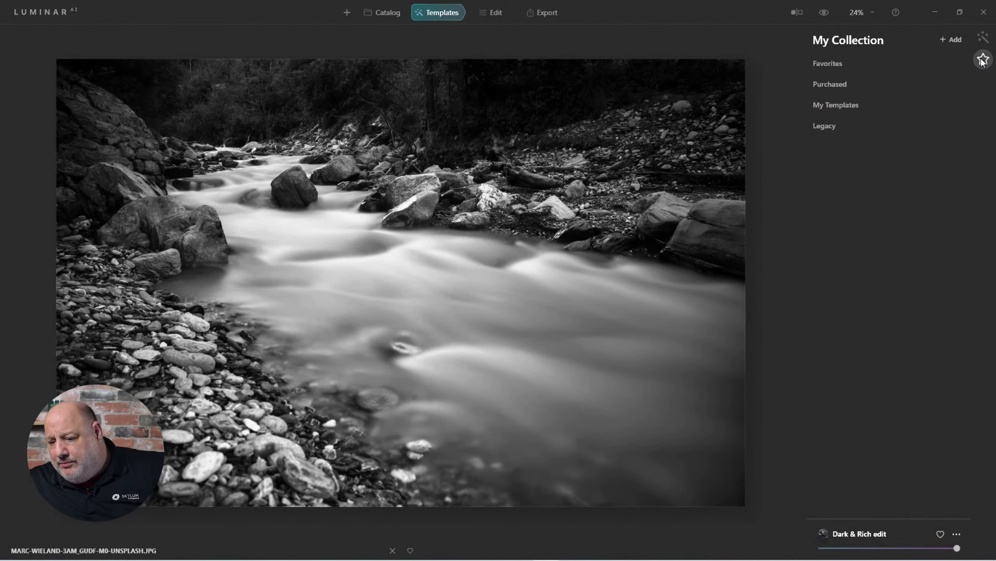
left_click(850, 106)
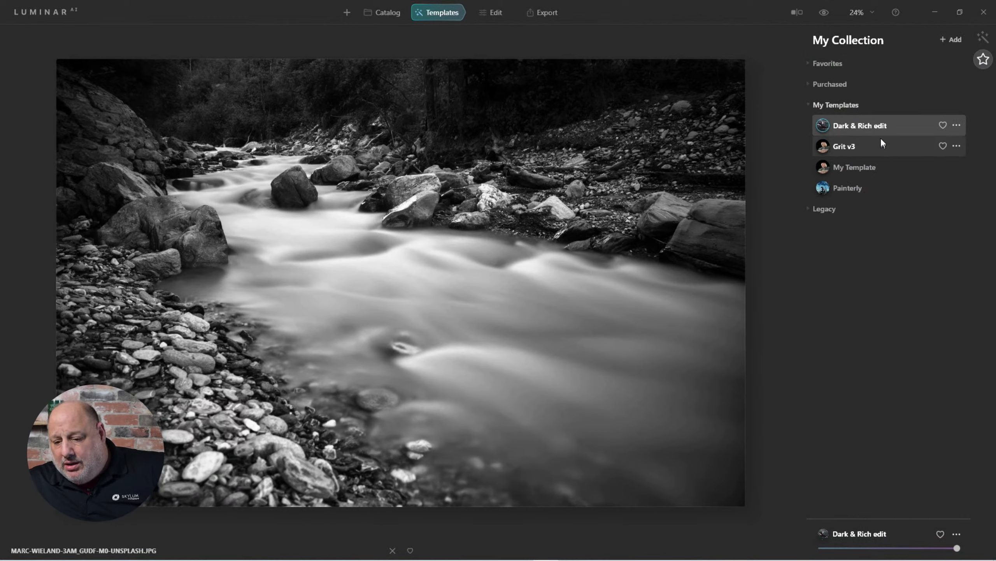
Rename the 'Dark & Rich edit' template to 'Dark & Rich BW' and return to the catalog
left_click(959, 125)
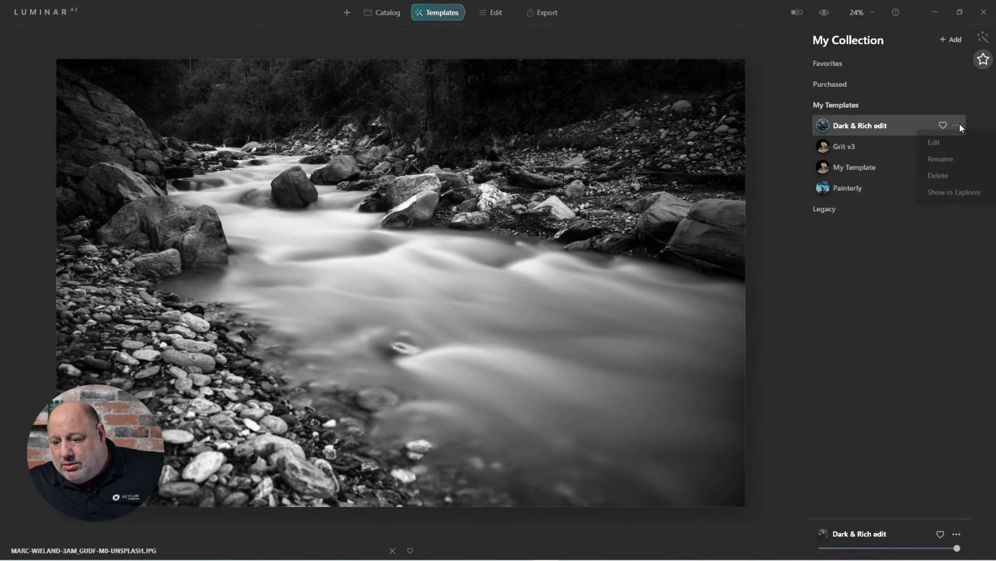
left_click(941, 158)
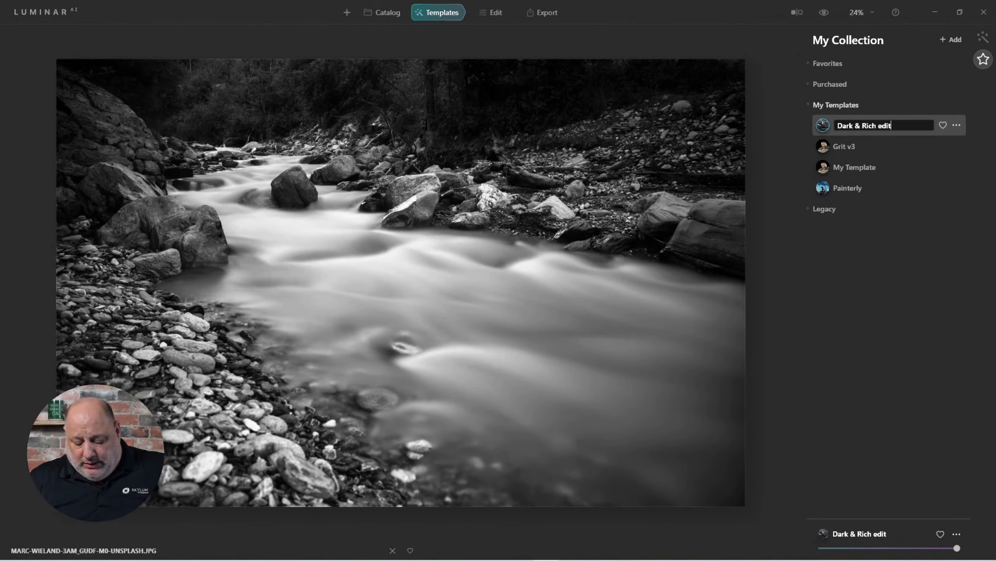
key("BackSpace")
key("BackSpace")
key("BackSpace")
key("BackSpace")
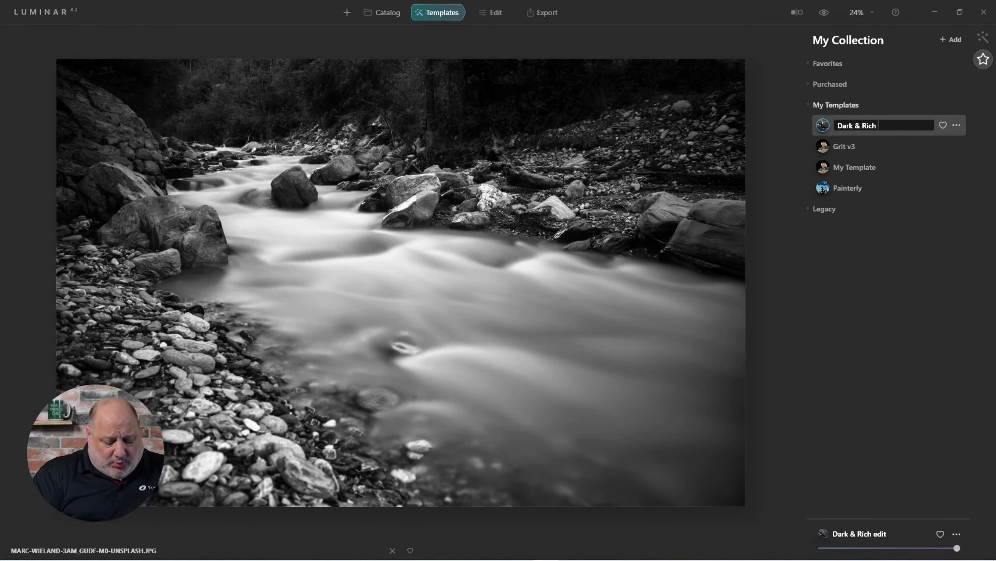
type("BW")
key("Return")
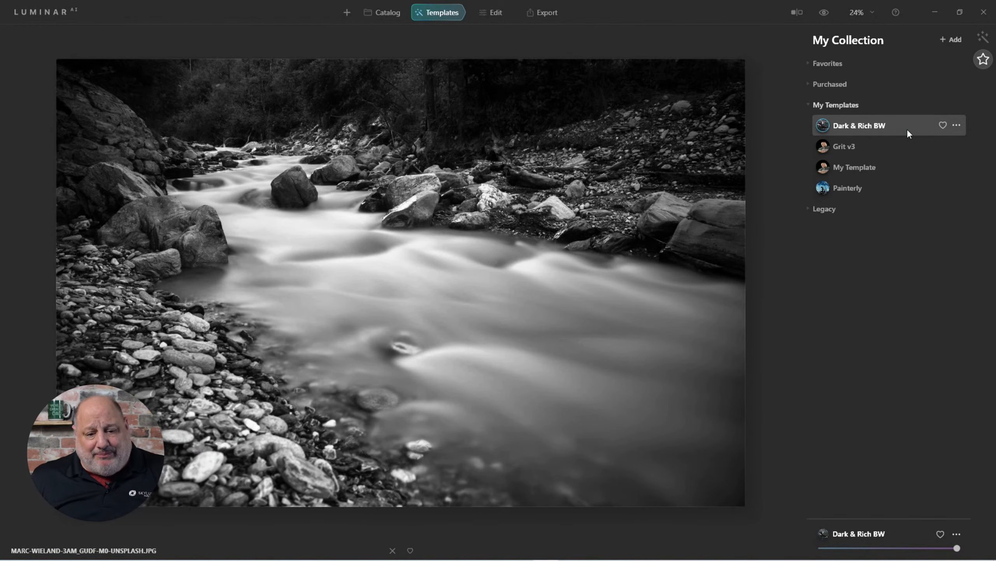
left_click(388, 13)
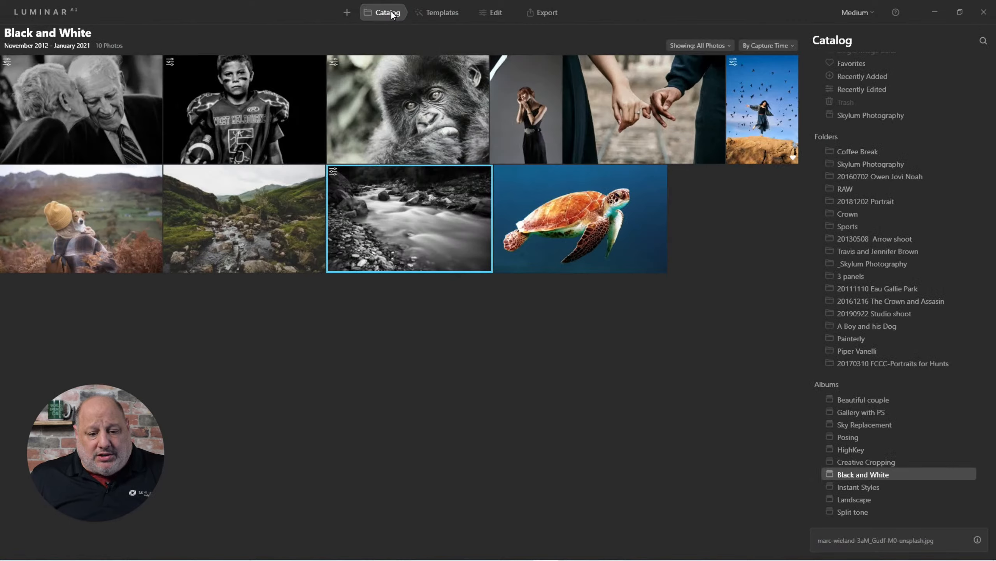